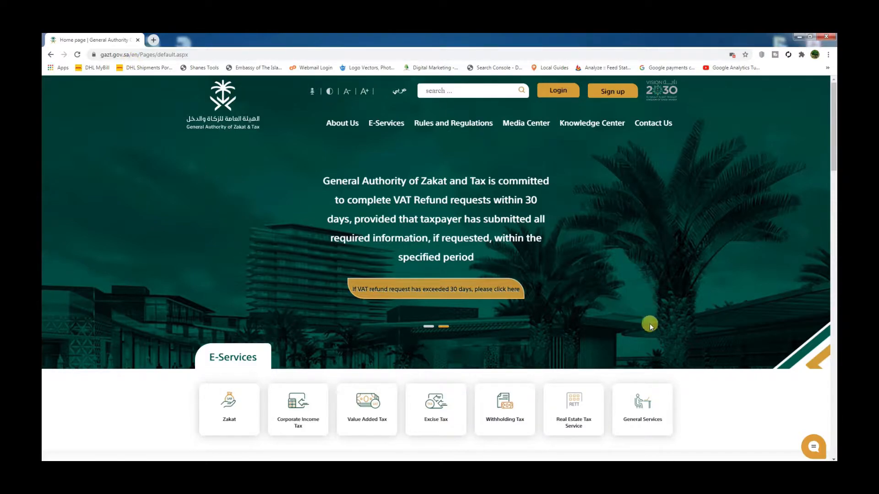
Log in to the taxpayer portal and open the Quarter 4 - 2020 VAT return from the VAT returns service.
{"action": "left_click", "coordinate": [558, 93]}
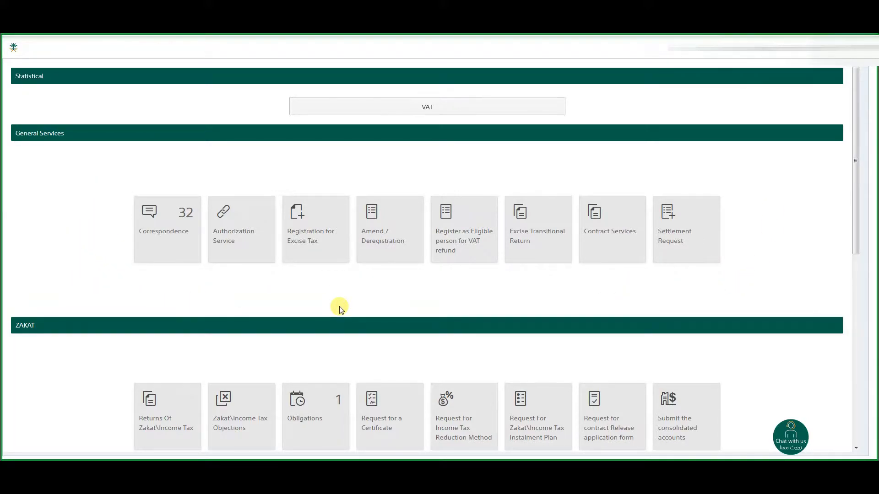
{"action": "scroll", "coordinate": [339, 306], "scroll_direction": "down", "scroll_amount": 8}
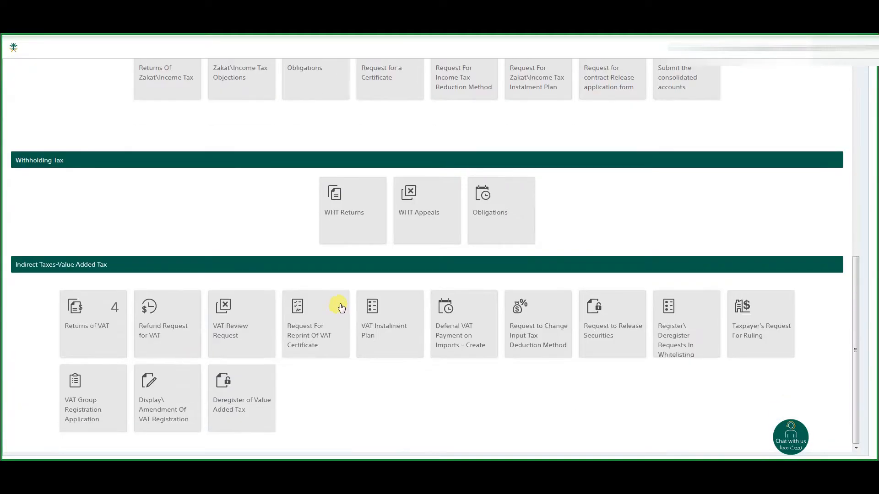
{"action": "scroll", "coordinate": [339, 307], "scroll_direction": "up", "scroll_amount": 4}
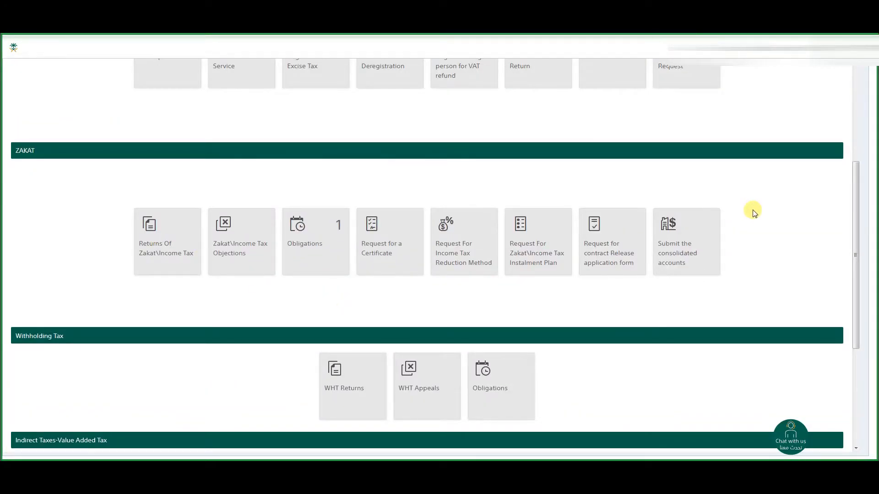
{"action": "scroll", "coordinate": [273, 335], "scroll_direction": "down", "scroll_amount": 3}
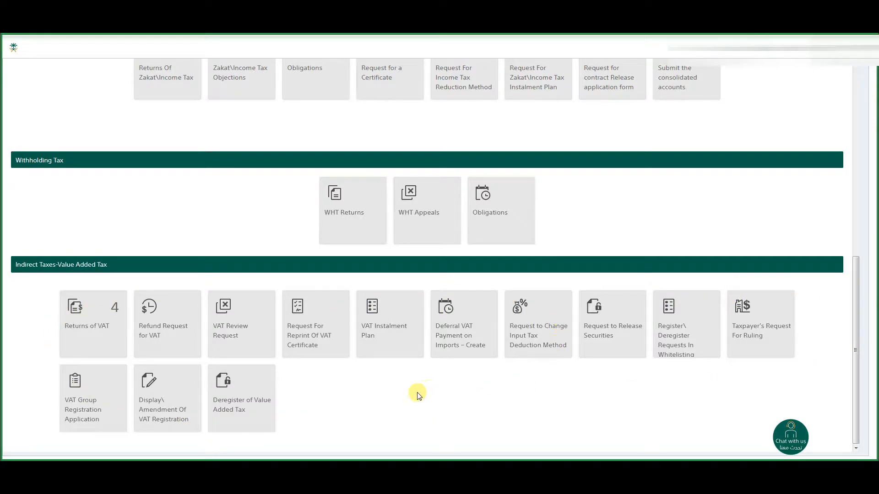
{"action": "left_click", "coordinate": [90, 325]}
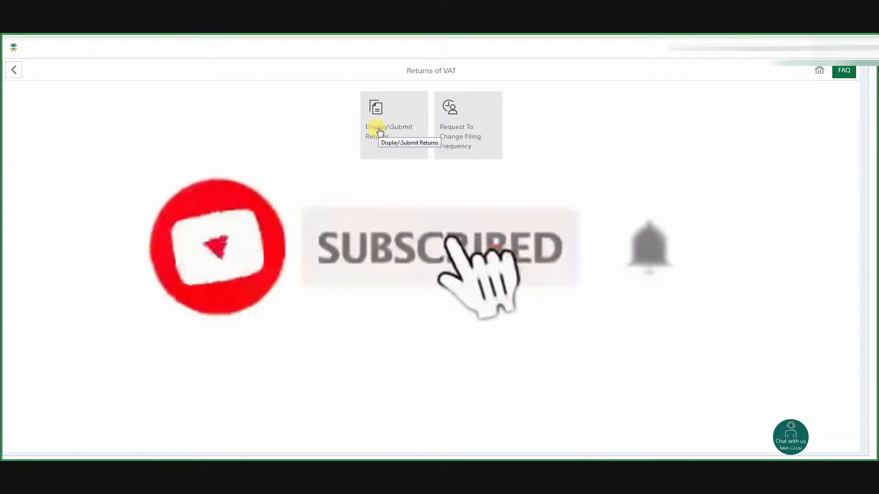
{"action": "left_click", "coordinate": [378, 131]}
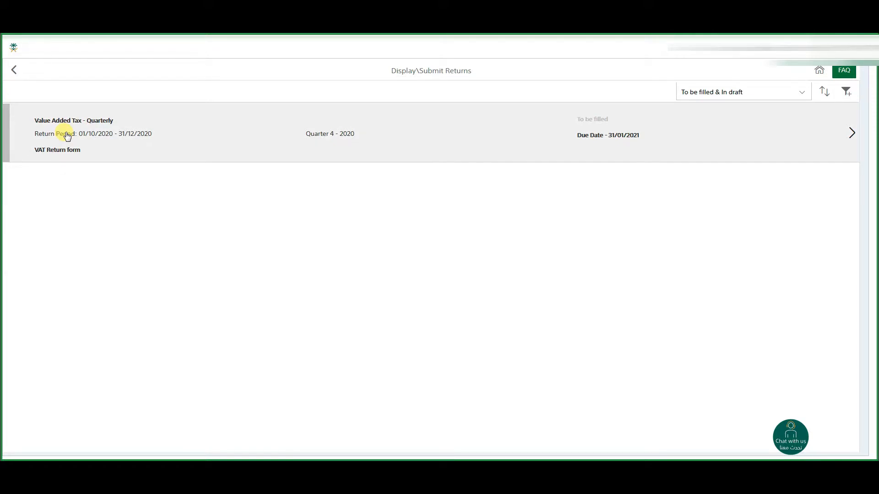
{"action": "left_click", "coordinate": [67, 136]}
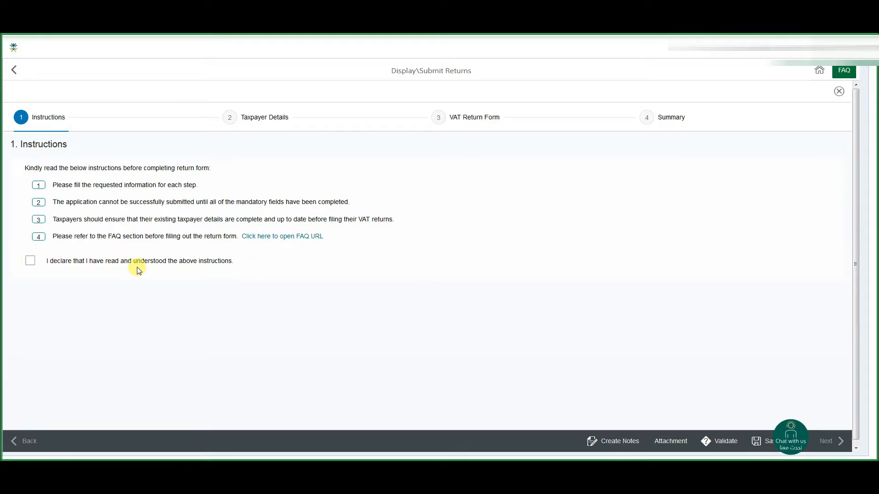
Accept the instructions declaration, confirm the taxpayer details as correct and proceed to the VAT return form.
{"action": "left_click", "coordinate": [30, 262]}
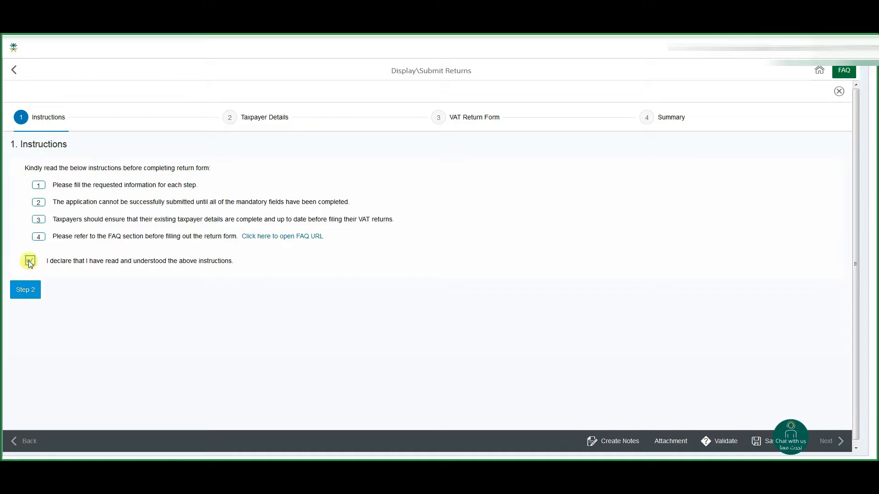
{"action": "left_click", "coordinate": [25, 291]}
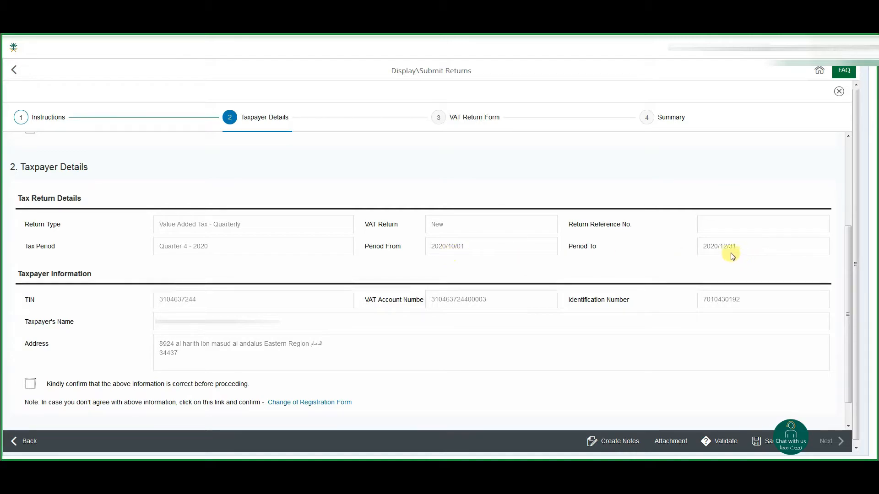
{"action": "scroll", "coordinate": [114, 298], "scroll_direction": "down", "scroll_amount": 1}
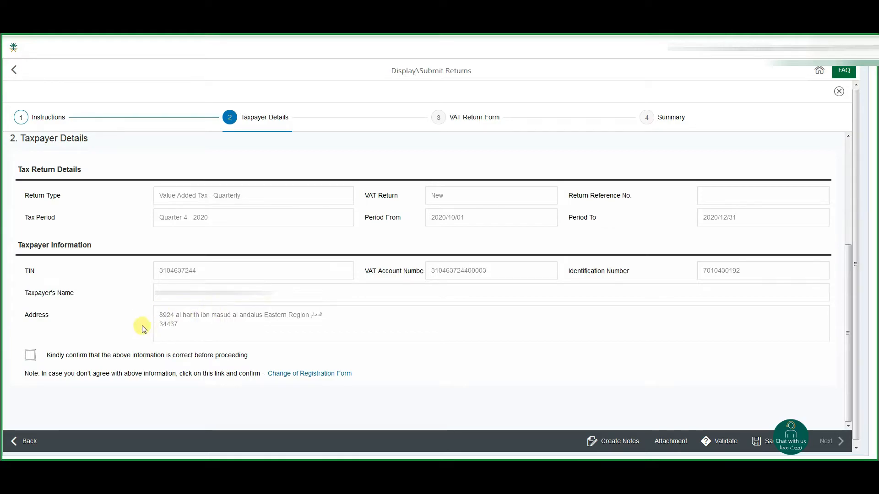
{"action": "scroll", "coordinate": [100, 345], "scroll_direction": "down", "scroll_amount": 1}
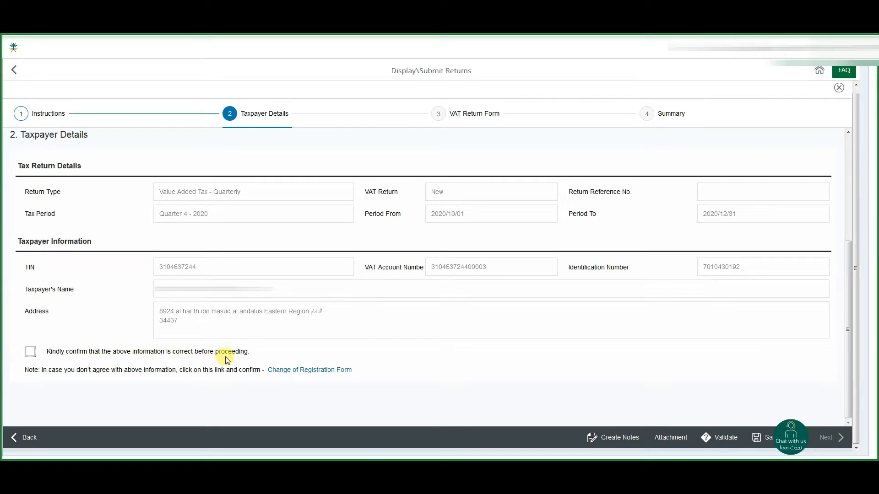
{"action": "left_click", "coordinate": [31, 354]}
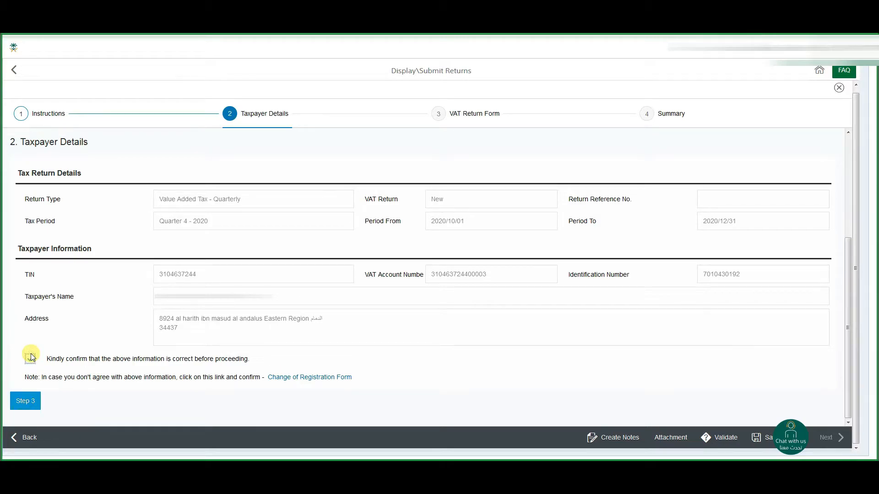
{"action": "left_click", "coordinate": [25, 401]}
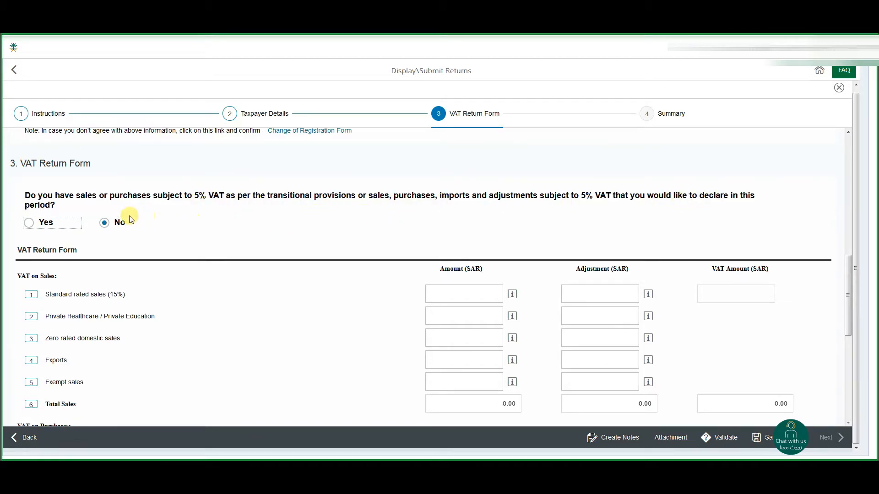
Answer No to the 5% VAT question and enter 1019771.9 as the standard rated sales amount.
{"action": "left_click", "coordinate": [105, 224]}
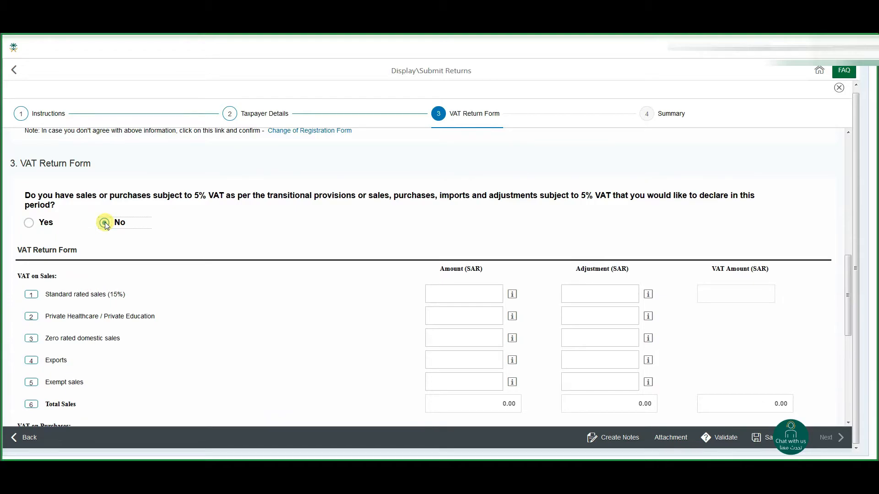
{"action": "scroll", "coordinate": [201, 308], "scroll_direction": "down", "scroll_amount": 2}
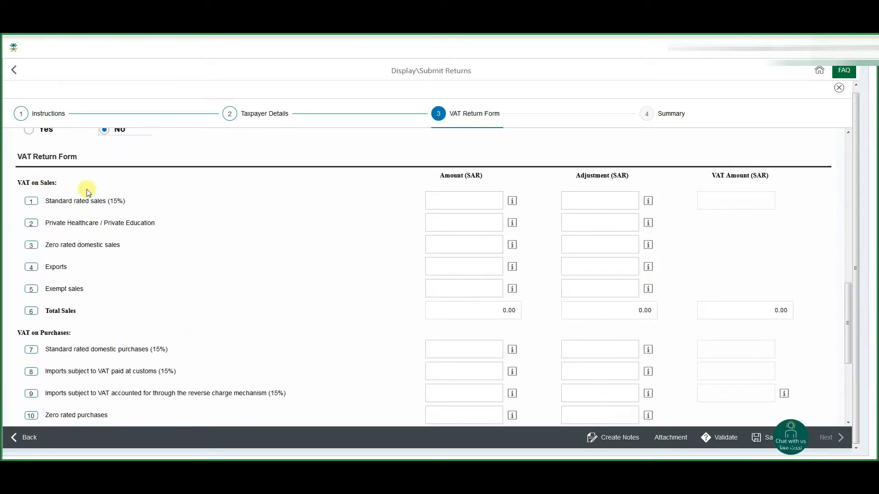
{"action": "left_click", "coordinate": [457, 200]}
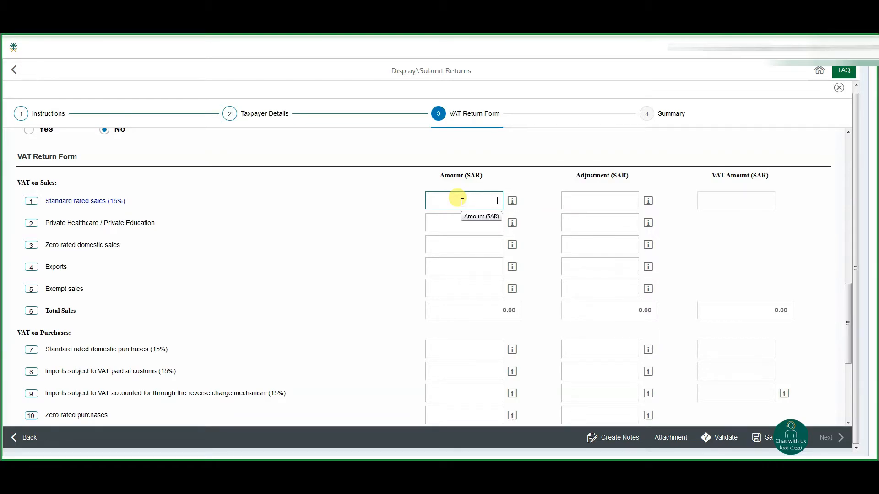
{"action": "type", "text": "1019771.9"}
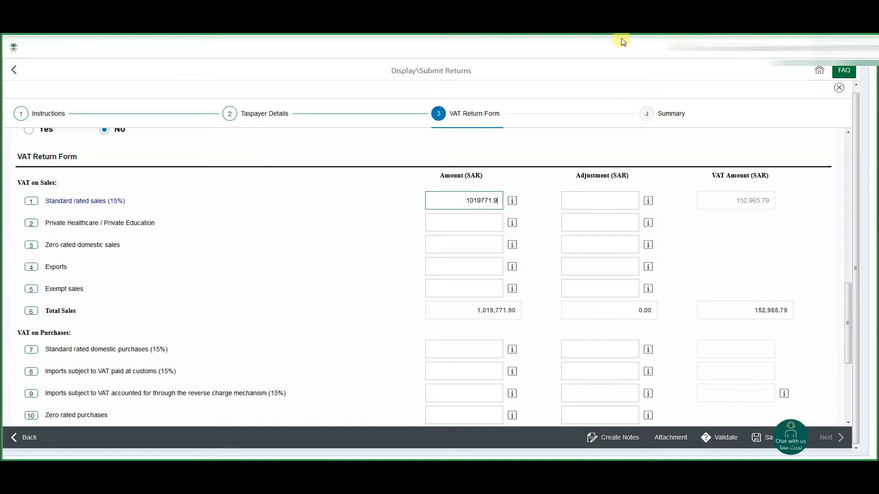
{"action": "key", "text": "Tab"}
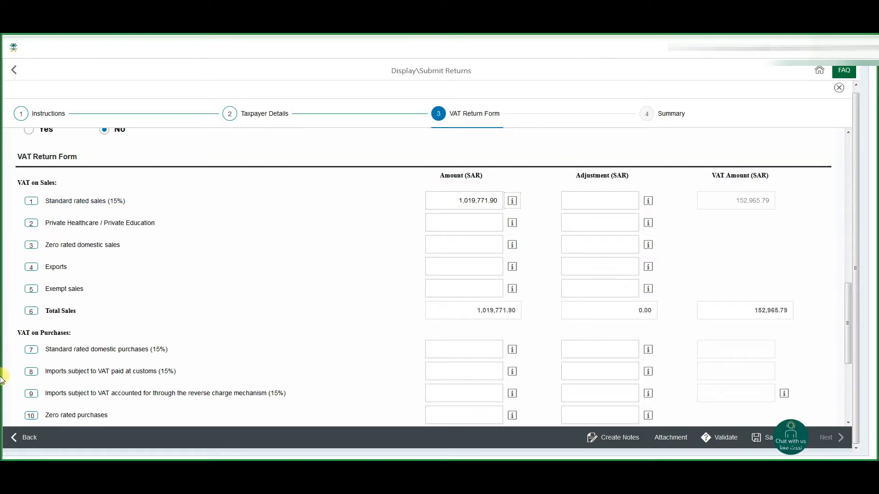
Set the standard rated sales adjustment to 0, and the private healthcare/education amount and adjustment to 0.
{"action": "left_click", "coordinate": [593, 199]}
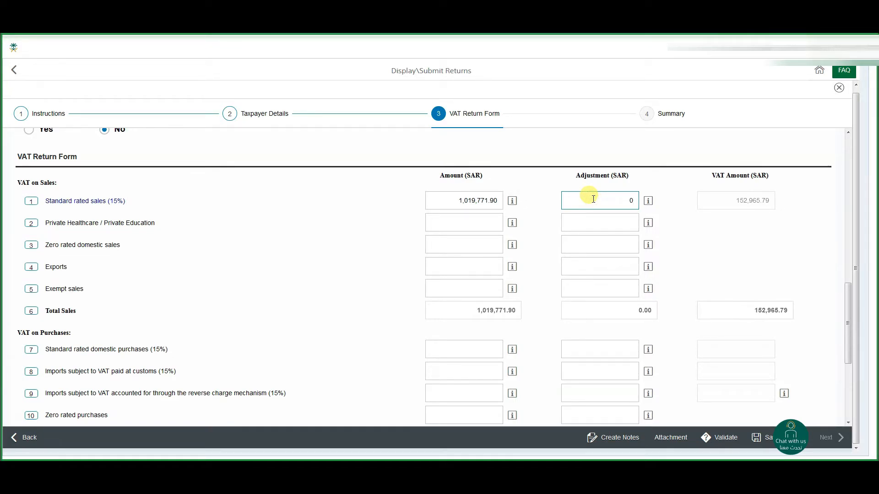
{"action": "type", "text": "0"}
{"action": "key", "text": "Tab"}
{"action": "key", "text": "Tab"}
{"action": "key", "text": "Tab"}
{"action": "key", "text": "Tab"}
{"action": "type", "text": "0"}
{"action": "key", "text": "Tab"}
{"action": "key", "text": "Tab"}
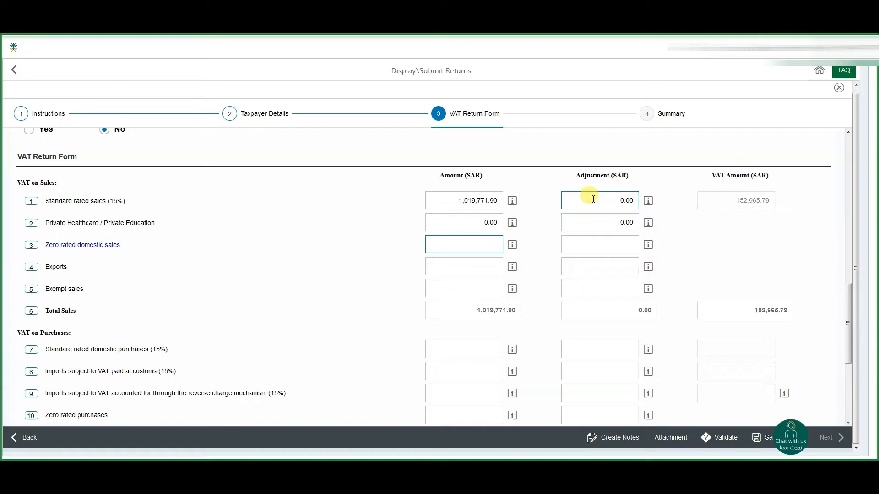
Enter 0 as the amount and adjustment for both zero rated domestic sales and exports.
{"action": "type", "text": "0"}
{"action": "key", "text": "Tab"}
{"action": "key", "text": "Tab"}
{"action": "type", "text": "0"}
{"action": "key", "text": "Tab"}
{"action": "key", "text": "Tab"}
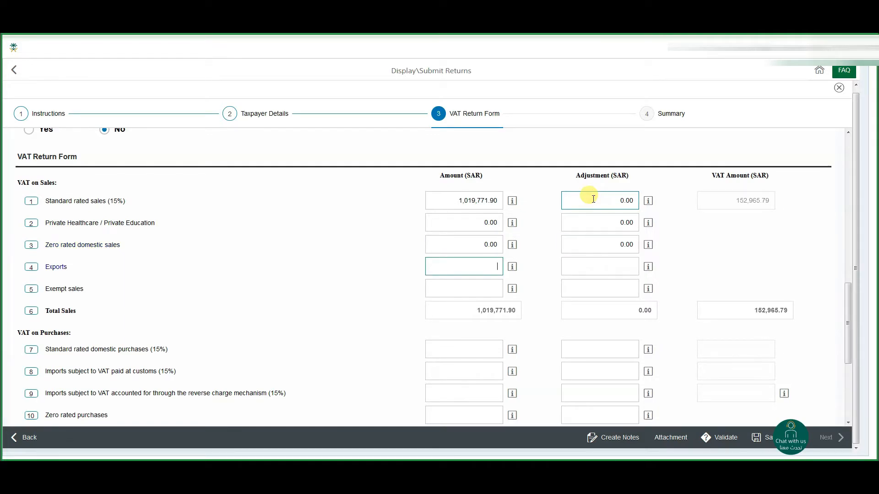
{"action": "type", "text": "0"}
{"action": "key", "text": "Tab"}
{"action": "key", "text": "Tab"}
{"action": "type", "text": "0"}
{"action": "key", "text": "Tab"}
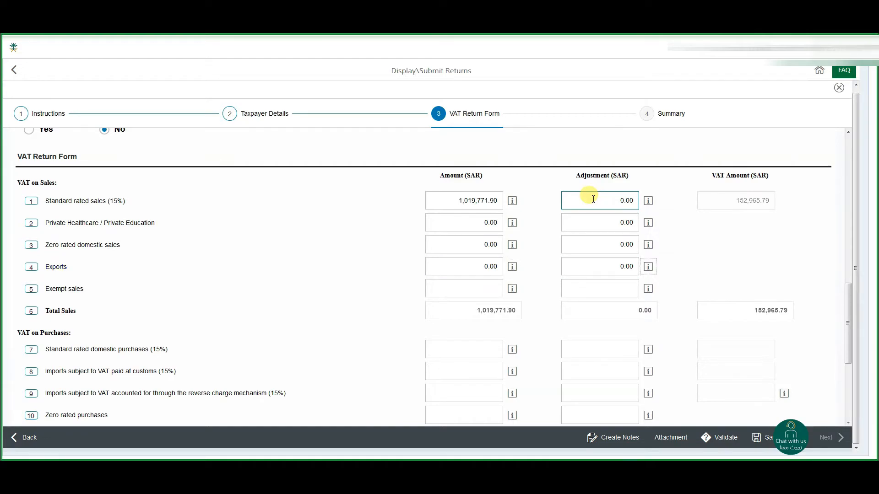
Enter 0 as the amount and adjustment for exempt sales.
{"action": "key", "text": "Tab"}
{"action": "type", "text": "0"}
{"action": "key", "text": "Tab"}
{"action": "key", "text": "Tab"}
{"action": "type", "text": "0"}
{"action": "key", "text": "Tab"}
{"action": "key", "text": "Tab"}
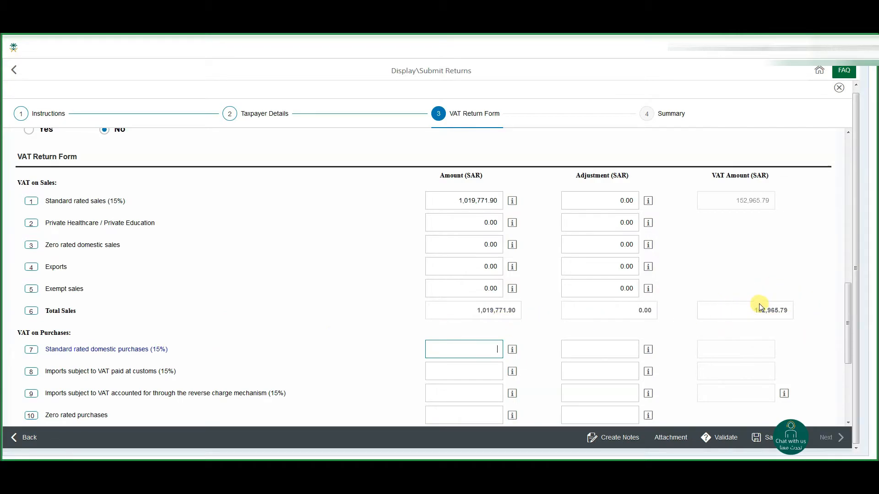
Enter 228,753.20 as the standard rated domestic purchases amount, with an adjustment of 0.
{"action": "scroll", "coordinate": [467, 337], "scroll_direction": "down", "scroll_amount": 3}
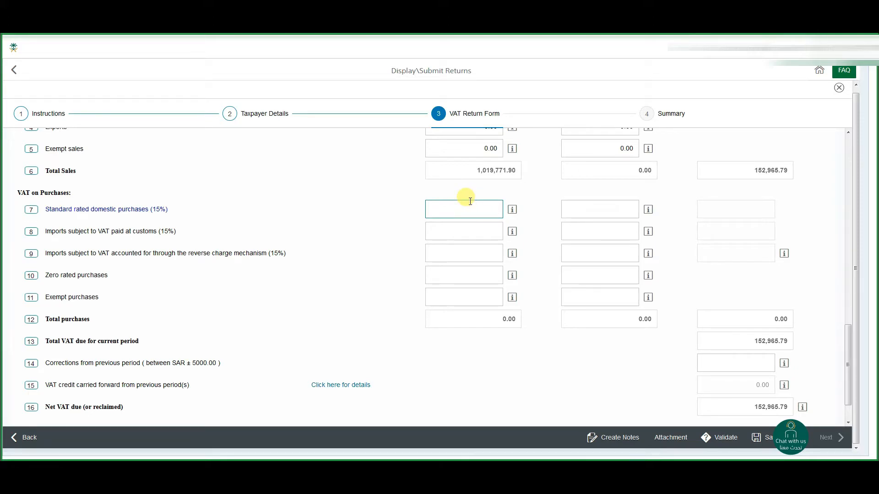
{"action": "type", "text": "75"}
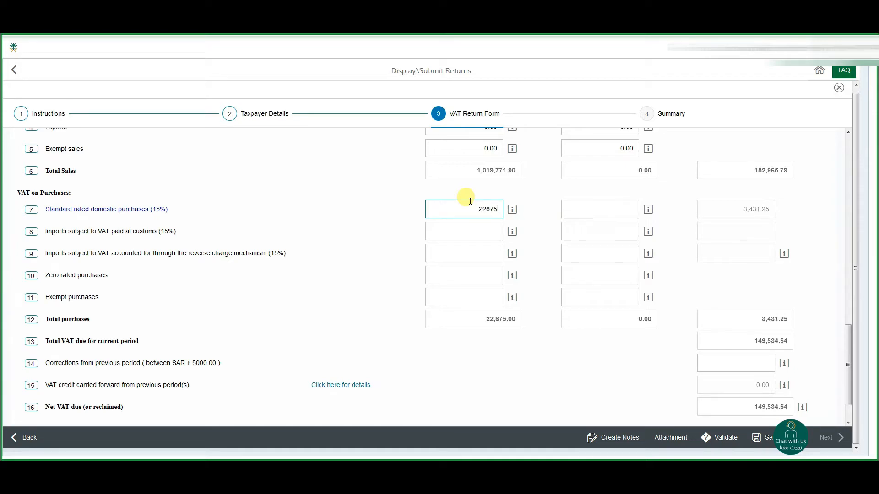
{"action": "type", "text": "3.2"}
{"action": "key", "text": "Tab"}
{"action": "left_click", "coordinate": [628, 215]}
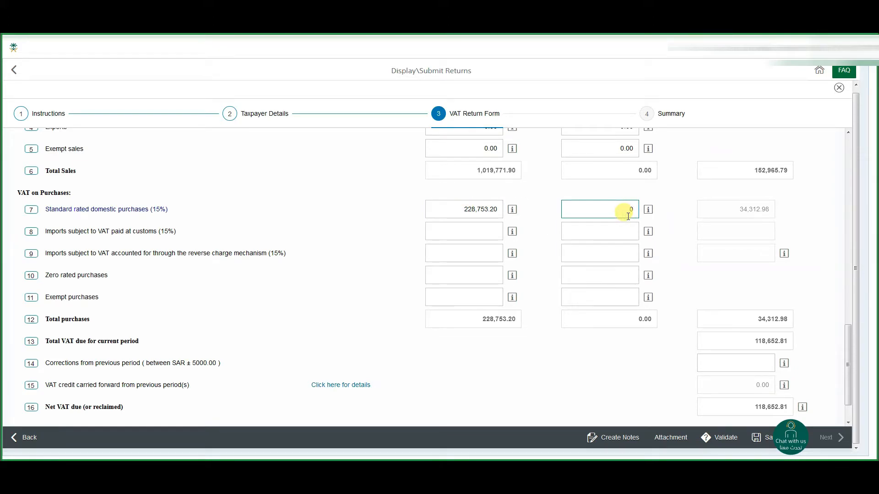
{"action": "key", "text": "Tab"}
{"action": "key", "text": "Tab"}
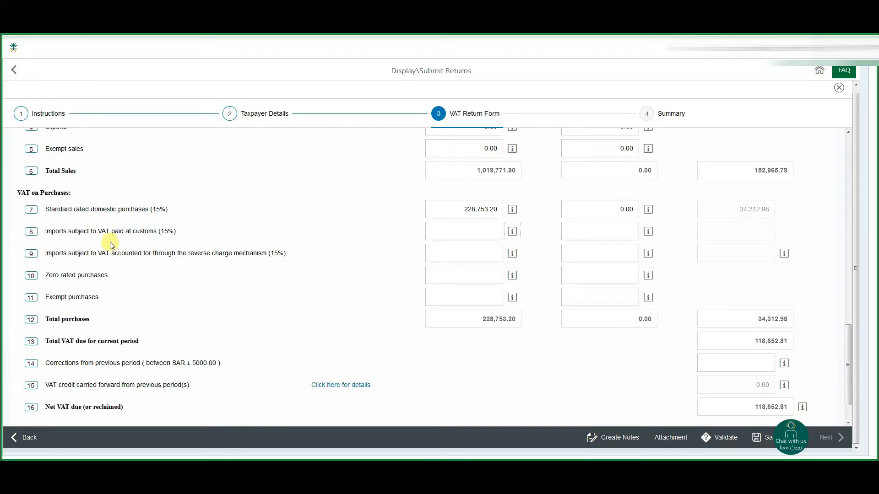
Enter 0 as the amount and adjustment for imports subject to VAT paid at customs.
{"action": "left_click", "coordinate": [480, 231]}
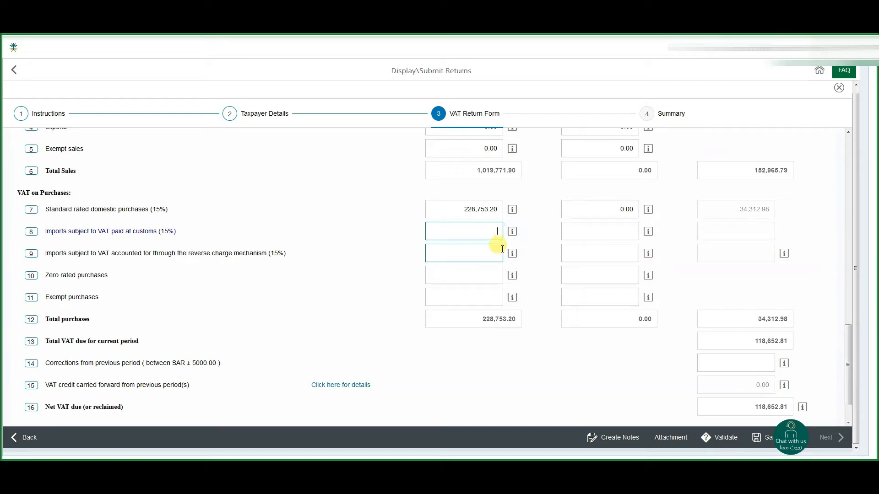
{"action": "type", "text": "0"}
{"action": "left_click", "coordinate": [502, 248]}
{"action": "key", "text": "Tab"}
{"action": "type", "text": "0"}
{"action": "key", "text": "Tab"}
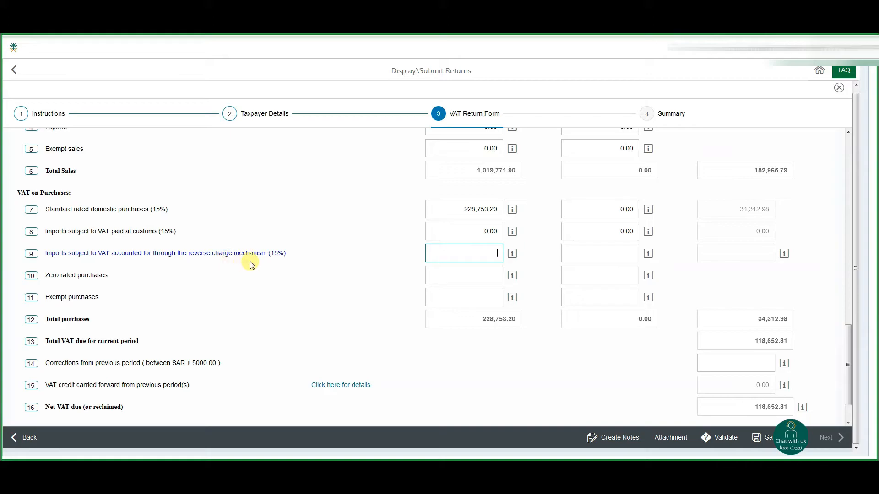
Enter 0 as the amount and adjustment for both reverse charge imports and zero rated purchases.
{"action": "key", "text": "Tab"}
{"action": "key", "text": "Tab"}
{"action": "type", "text": "0"}
{"action": "key", "text": "Tab"}
{"action": "key", "text": "Tab"}
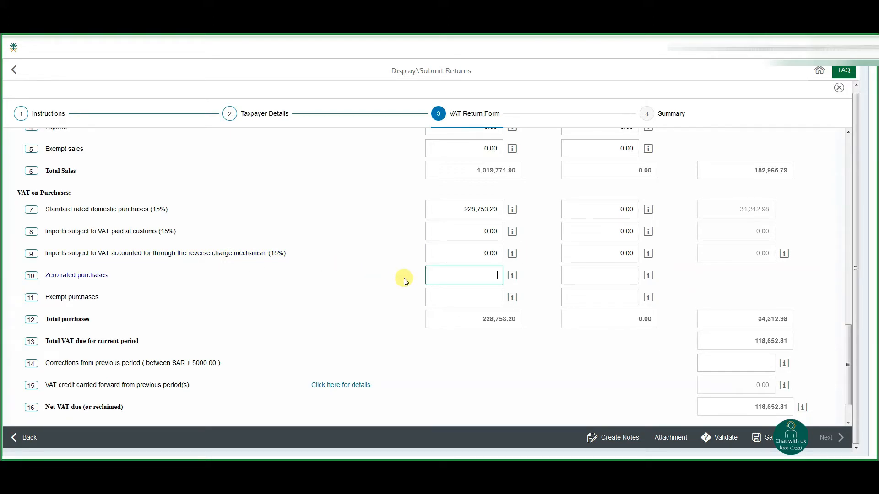
{"action": "key", "text": "Tab"}
{"action": "type", "text": "0"}
Enter 0 as the amount and adjustment for exempt purchases.
{"action": "key", "text": "Tab"}
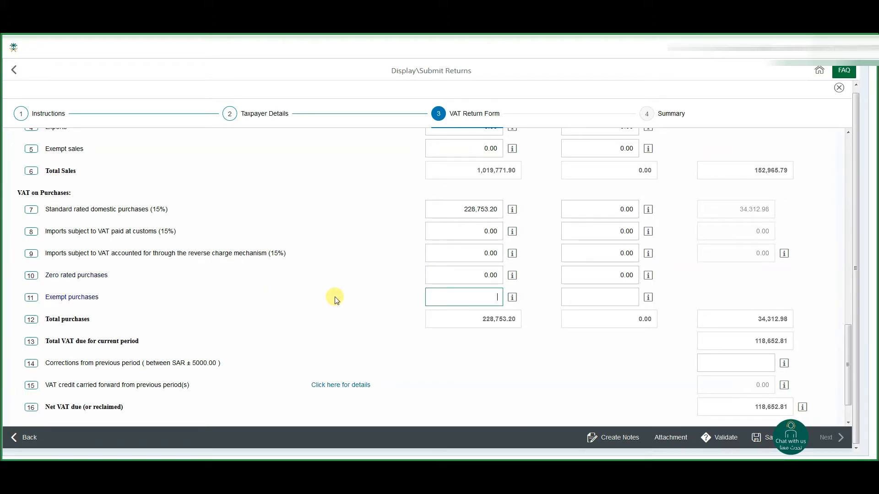
{"action": "key", "text": "Tab"}
{"action": "key", "text": "Tab"}
{"action": "type", "text": "0"}
{"action": "key", "text": "Tab"}
{"action": "key", "text": "Tab"}
{"action": "key", "text": "Tab"}
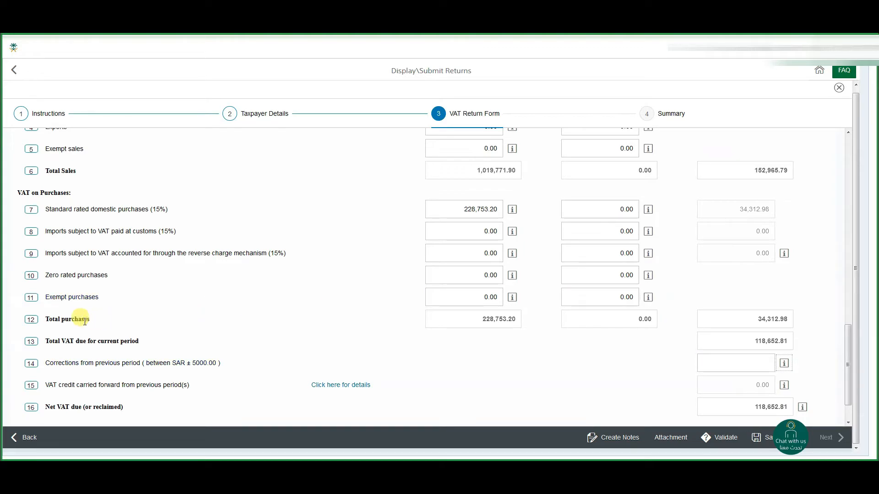
Set the corrections from previous period to 0 and proceed to the return's summary step.
{"action": "scroll", "coordinate": [681, 339], "scroll_direction": "down", "scroll_amount": 2}
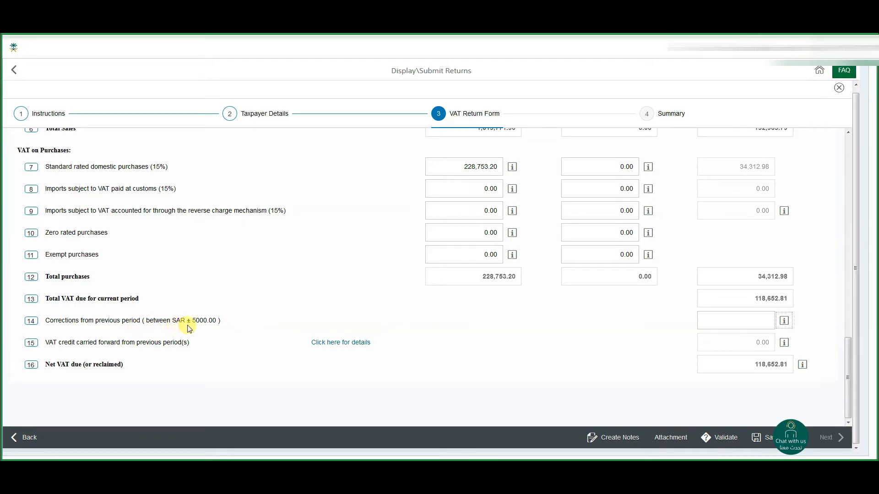
{"action": "left_click", "coordinate": [707, 321]}
{"action": "type", "text": "0"}
{"action": "key", "text": "Tab"}
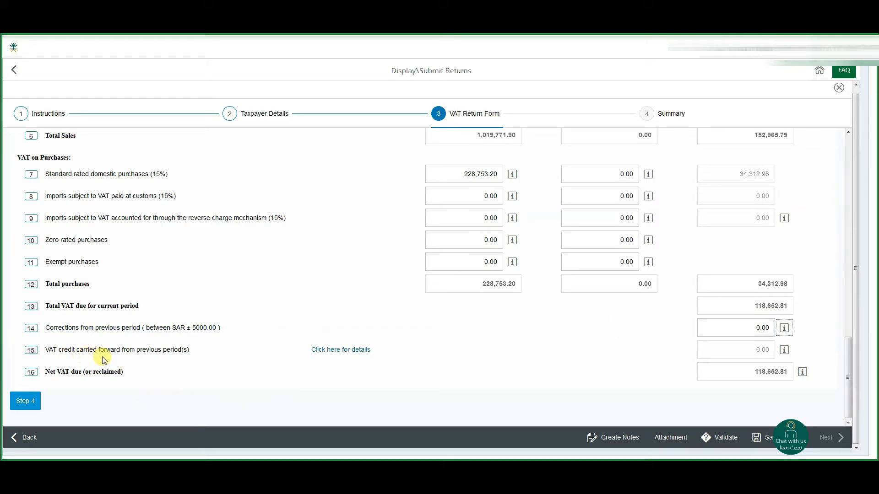
{"action": "left_click", "coordinate": [758, 351]}
{"action": "left_click", "coordinate": [27, 401]}
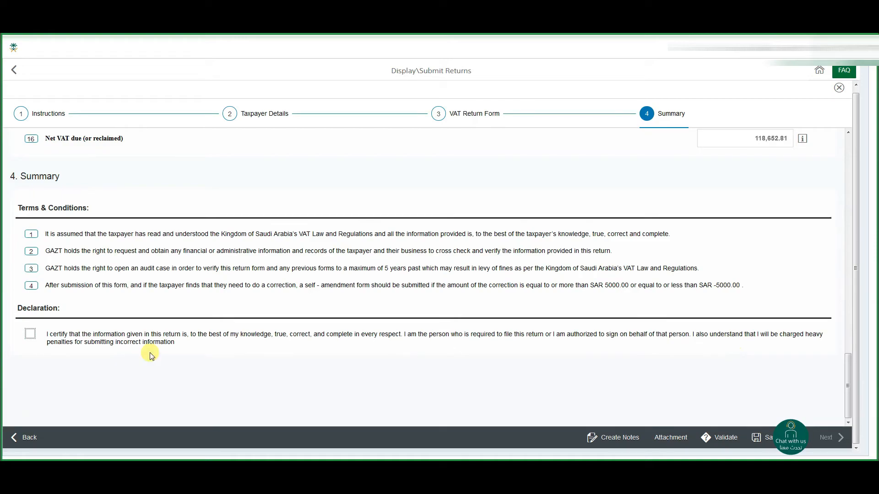
Certify the declaration on the return's summary, submit the return and acknowledge the request to review the calculations.
{"action": "left_click_drag", "start_coordinate": [177, 344], "coordinate": [51, 330]}
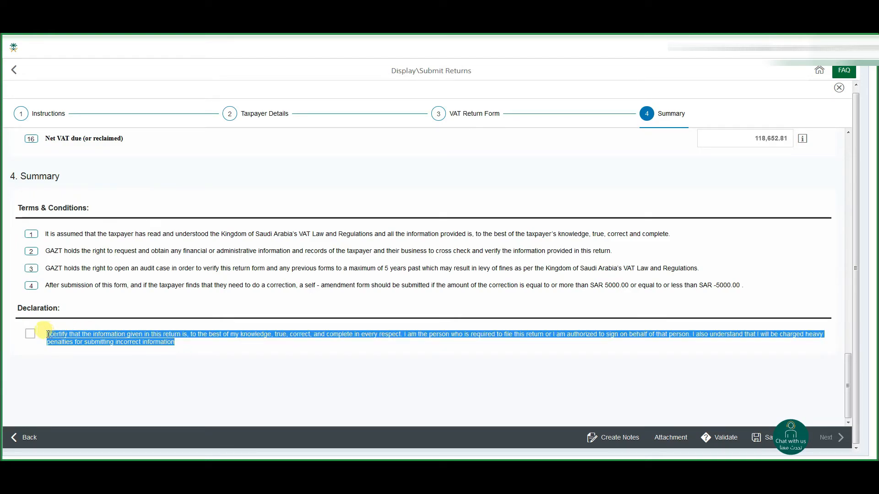
{"action": "left_click", "coordinate": [182, 356]}
{"action": "left_click", "coordinate": [31, 334]}
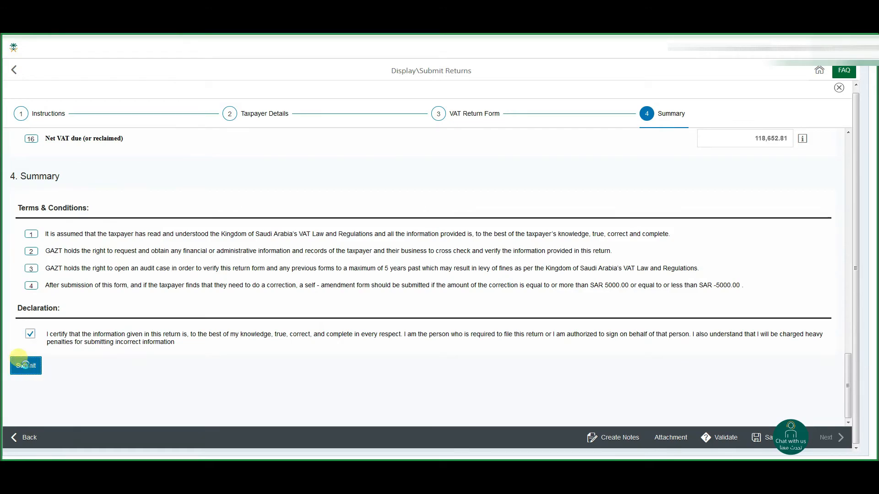
{"action": "left_click", "coordinate": [25, 365]}
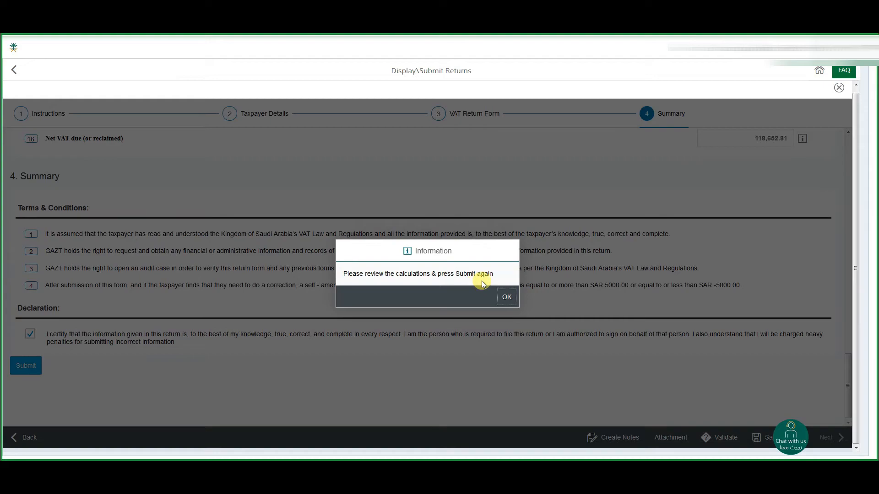
{"action": "left_click", "coordinate": [506, 298]}
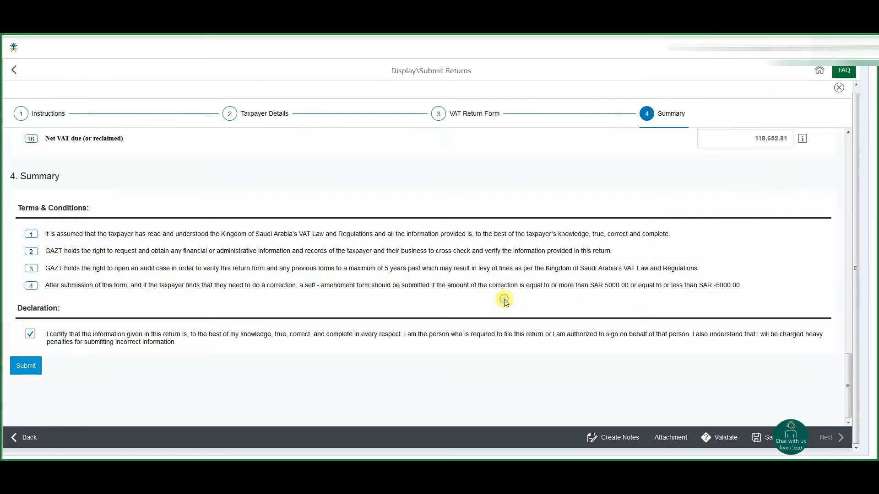
Review the amounts and adjustments entered in the VAT on Sales rows of the return form.
{"action": "left_click", "coordinate": [449, 292]}
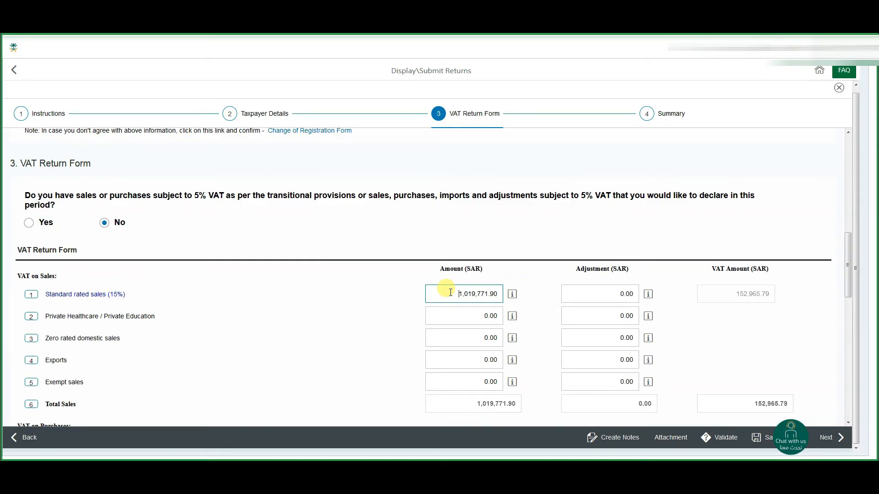
{"action": "left_click", "coordinate": [612, 298]}
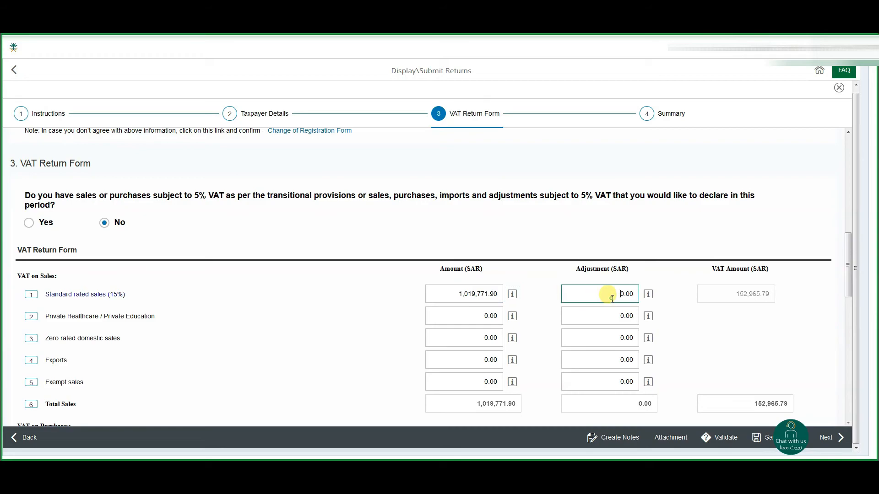
{"action": "key", "text": "Tab"}
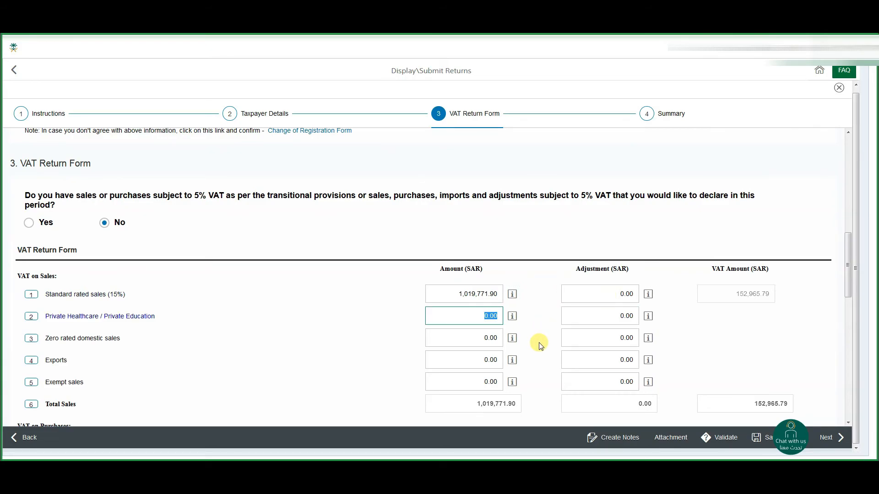
{"action": "key", "text": "Tab"}
{"action": "key", "text": "Tab"}
{"action": "key", "text": "Tab"}
{"action": "key", "text": "Tab"}
{"action": "key", "text": "Tab"}
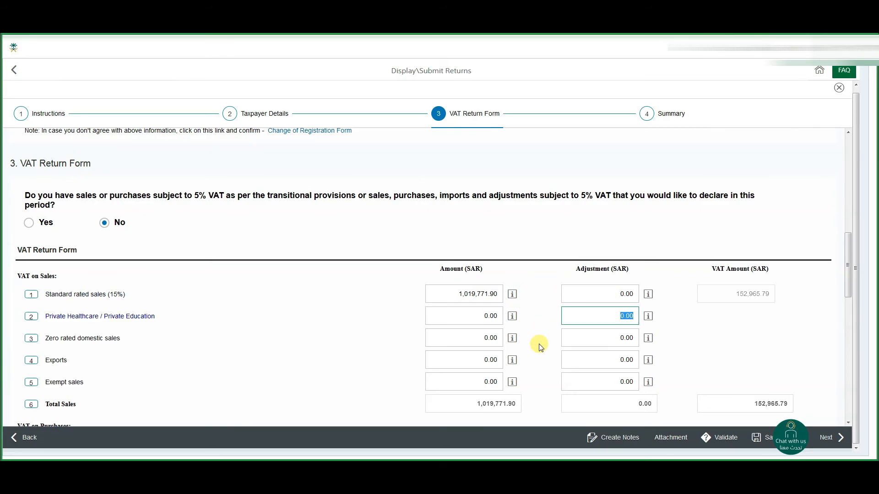
{"action": "key", "text": "Tab"}
{"action": "key", "text": "Tab"}
{"action": "key", "text": "Tab"}
{"action": "key", "text": "Tab"}
{"action": "key", "text": "Tab"}
{"action": "key", "text": "Tab"}
{"action": "key", "text": "Tab"}
{"action": "key", "text": "Tab"}
{"action": "key", "text": "Tab"}
{"action": "key", "text": "Tab"}
{"action": "key", "text": "Tab"}
Return to the end of the form and submit the reviewed VAT return again.
{"action": "scroll", "coordinate": [542, 343], "scroll_direction": "down", "scroll_amount": 5}
{"action": "scroll", "coordinate": [540, 337], "scroll_direction": "down", "scroll_amount": 7}
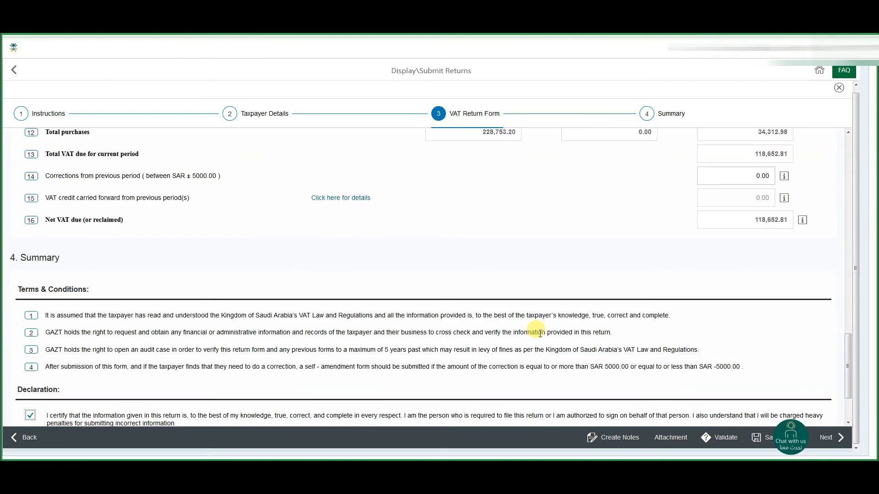
{"action": "left_click", "coordinate": [27, 370]}
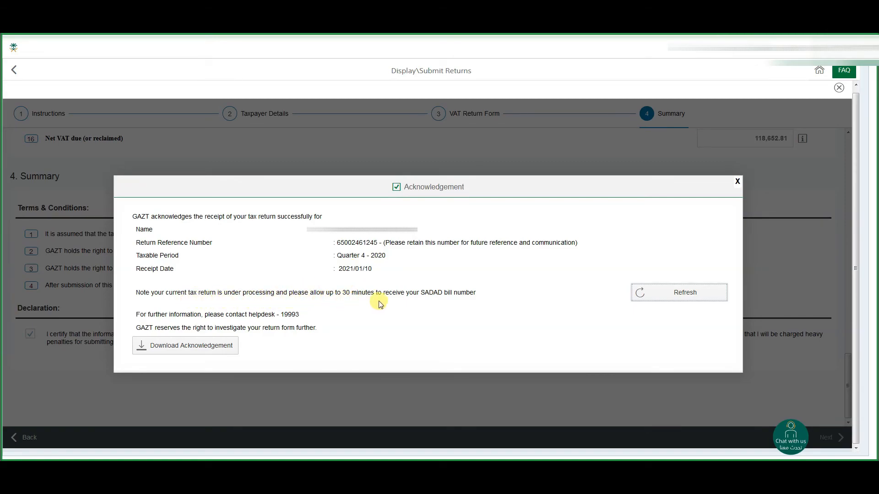
Download the return's acknowledgement, open the PDF in Adobe Acrobat Reader and read through the letter.
{"action": "left_click", "coordinate": [142, 347]}
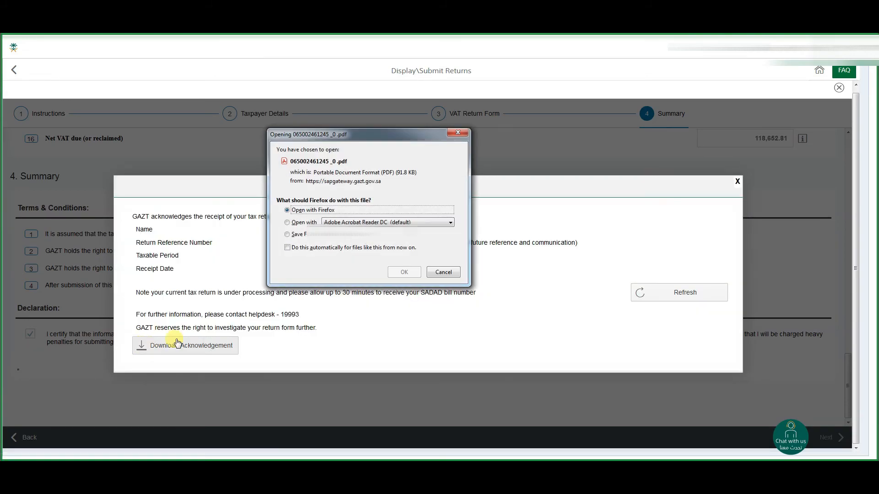
{"action": "left_click", "coordinate": [407, 275]}
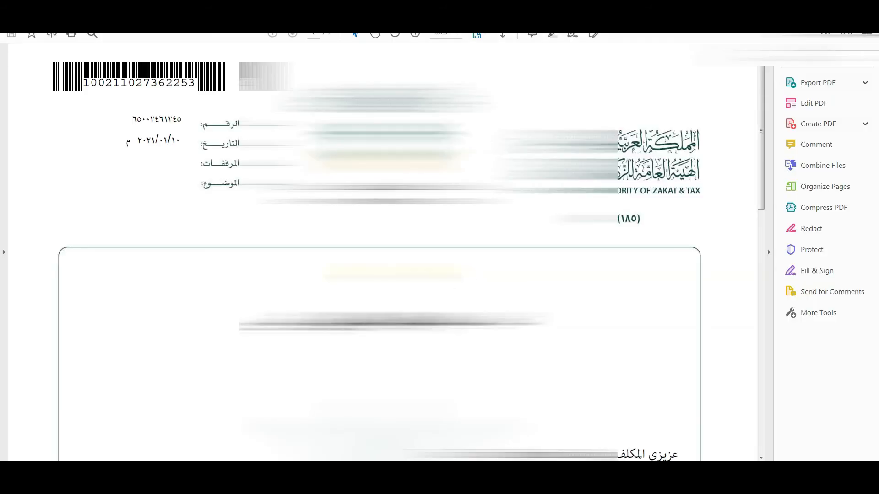
{"action": "scroll", "coordinate": [380, 252], "scroll_direction": "down", "scroll_amount": 10}
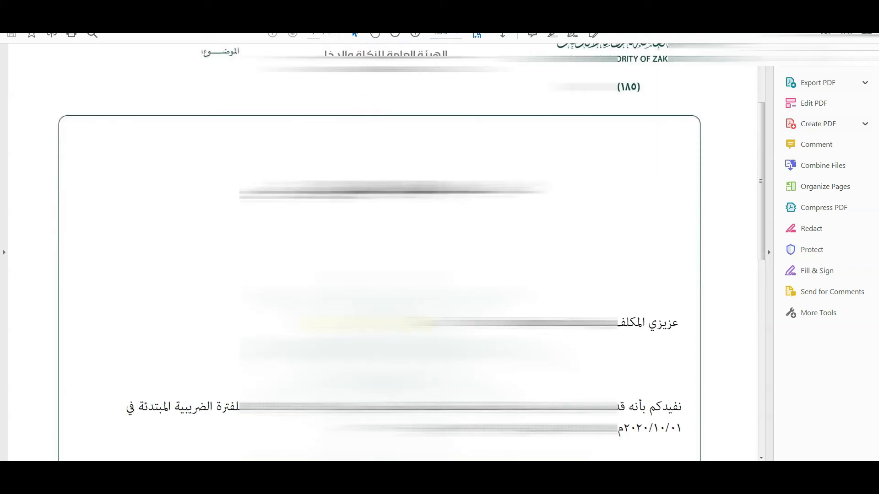
{"action": "scroll", "coordinate": [380, 252], "scroll_direction": "down", "scroll_amount": 10}
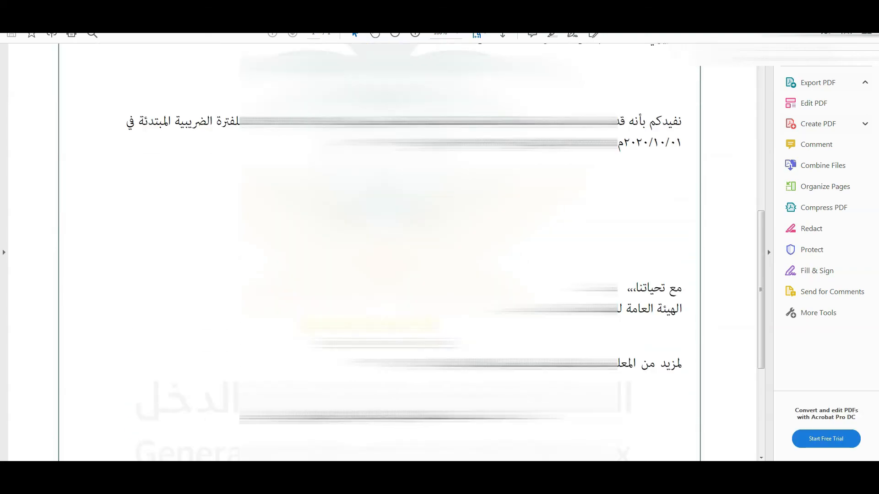
{"action": "scroll", "coordinate": [380, 251], "scroll_direction": "up", "scroll_amount": 15}
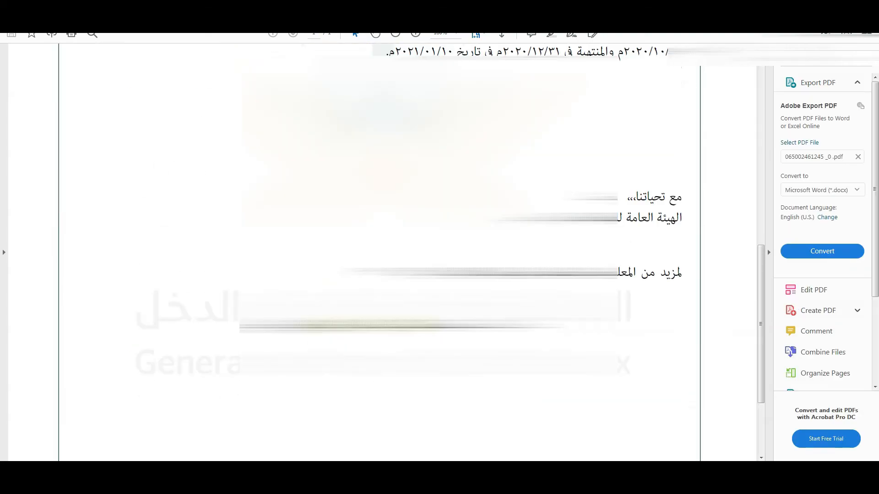
{"action": "scroll", "coordinate": [380, 252], "scroll_direction": "up", "scroll_amount": 3}
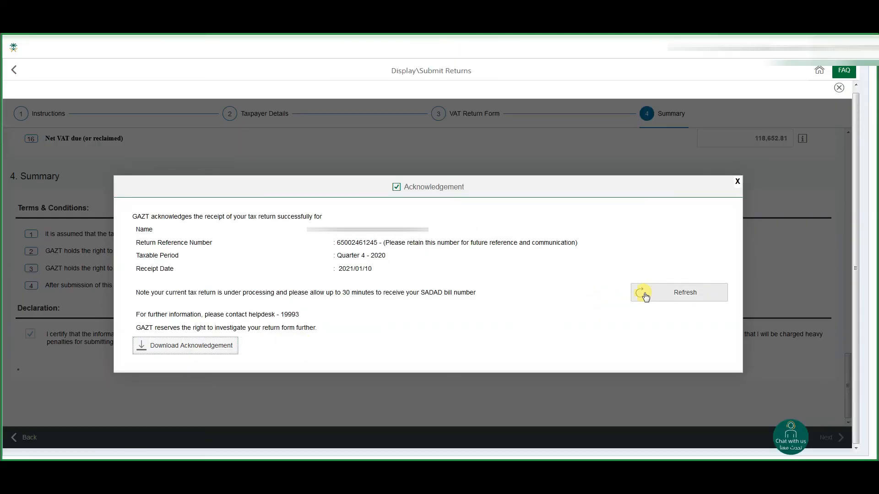
Refresh the acknowledgement on the GAZT portal to obtain the SADAD number and check that entry.
{"action": "left_click", "coordinate": [645, 297]}
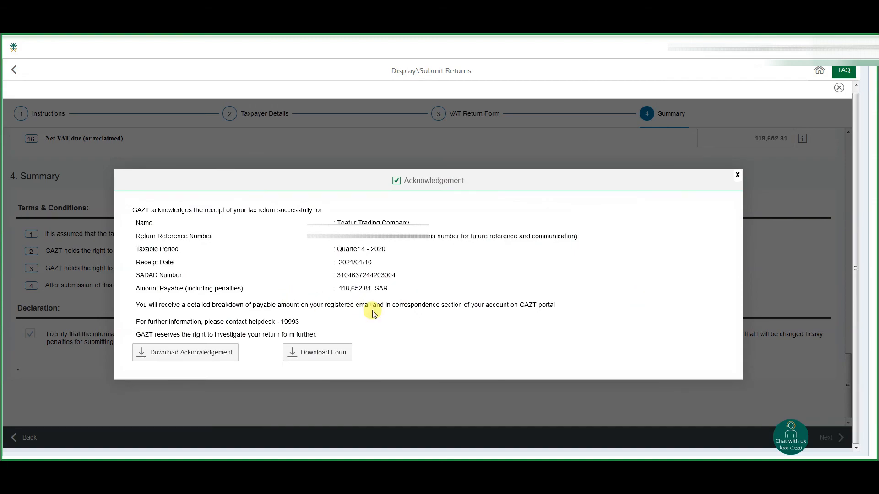
{"action": "left_click_drag", "start_coordinate": [137, 274], "coordinate": [205, 284]}
{"action": "left_click", "coordinate": [200, 281]}
{"action": "left_click_drag", "start_coordinate": [135, 272], "coordinate": [197, 271]}
{"action": "left_click", "coordinate": [412, 276]}
Download the submitted return form and open the PDF with Adobe Acrobat Reader DC.
{"action": "left_click", "coordinate": [291, 357]}
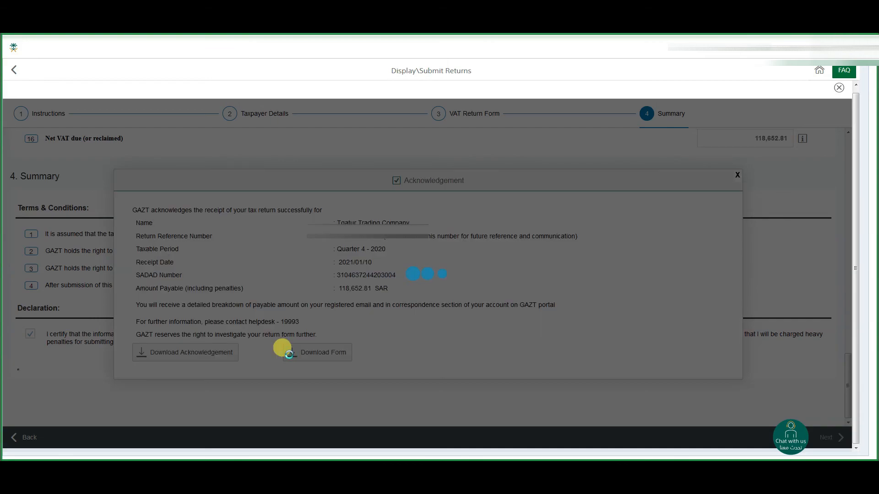
{"action": "left_click", "coordinate": [300, 224]}
{"action": "left_click", "coordinate": [403, 272]}
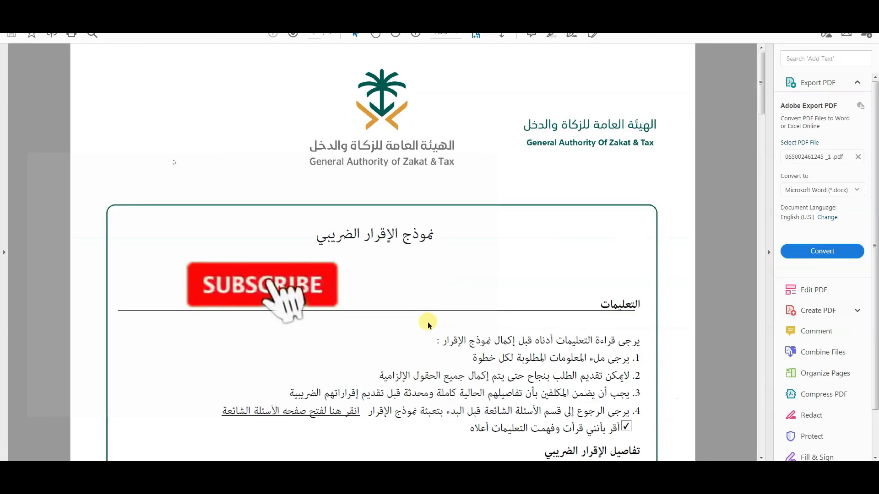
Display whole pages of the downloaded return form and examine the taxpayer details and declared VAT figures.
{"action": "left_click", "coordinate": [478, 35]}
{"action": "left_click", "coordinate": [489, 61]}
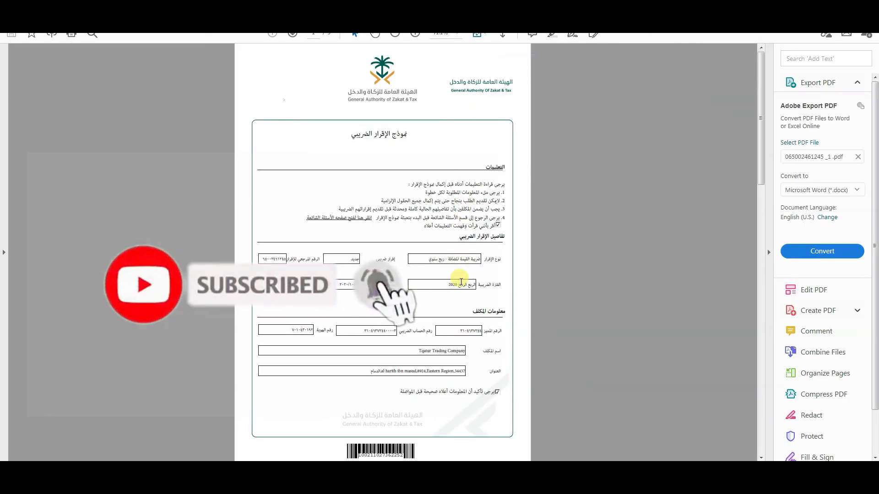
{"action": "scroll", "coordinate": [344, 339], "scroll_direction": "down", "scroll_amount": 1}
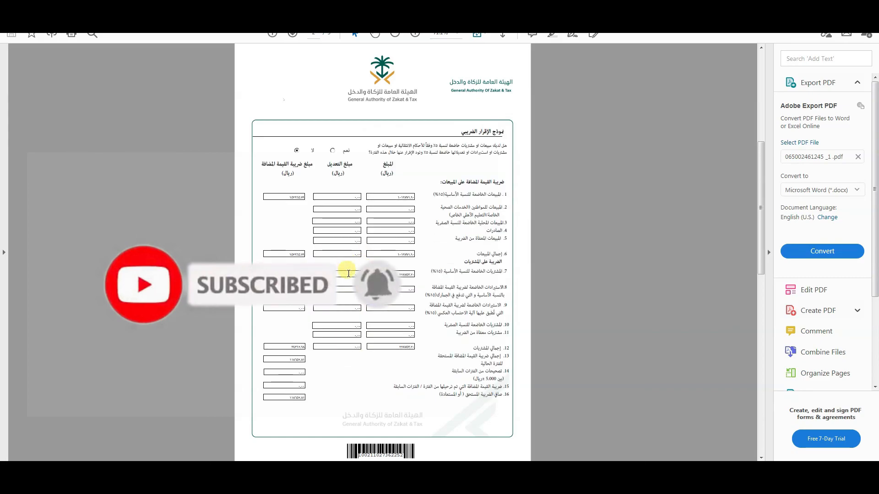
{"action": "scroll", "coordinate": [344, 334], "scroll_direction": "down", "scroll_amount": 1}
{"action": "scroll", "coordinate": [361, 305], "scroll_direction": "up", "scroll_amount": 2}
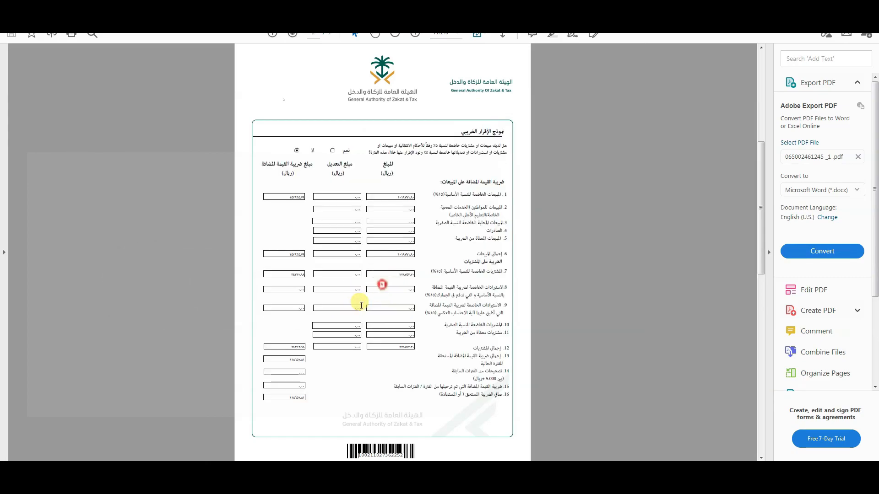